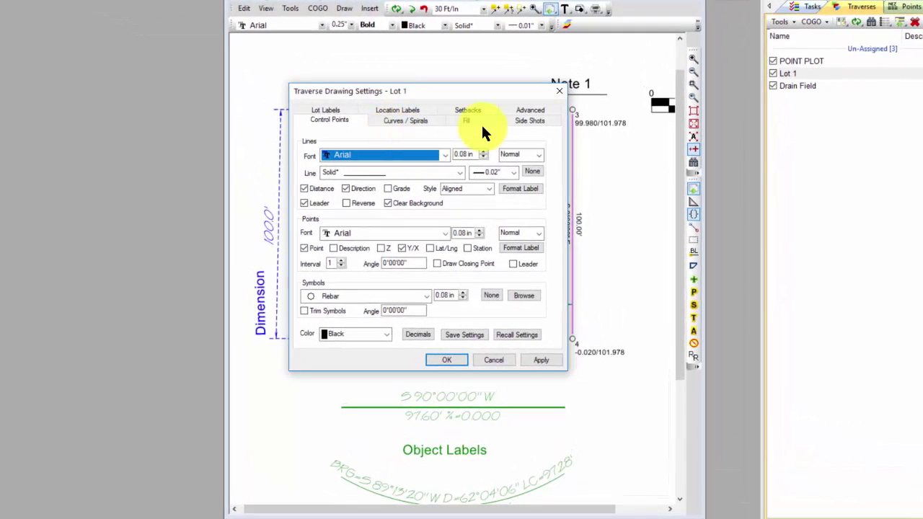
Step: Close the Lot 1 traverse settings, then view the plan's object label drawing settings and accept them
{"action": "left_click", "coordinate": [559, 90]}
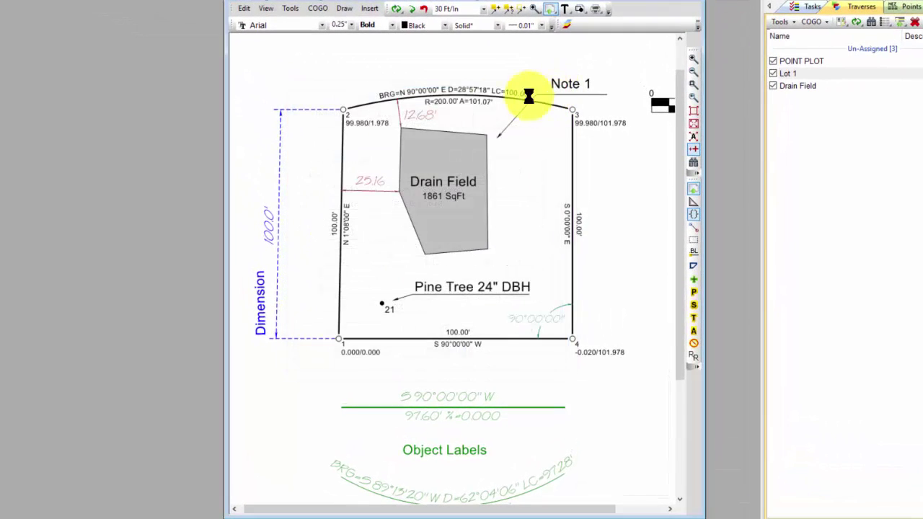
{"action": "left_click", "coordinate": [291, 9]}
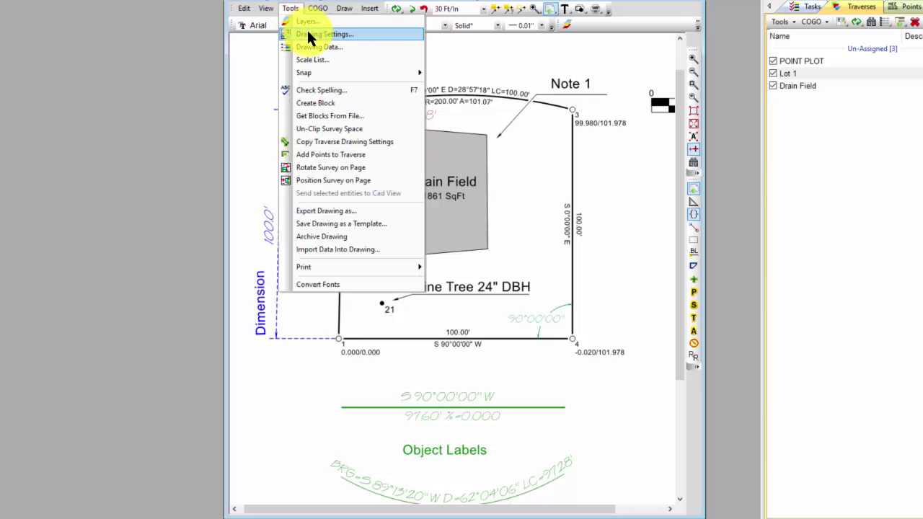
{"action": "left_click", "coordinate": [265, 64]}
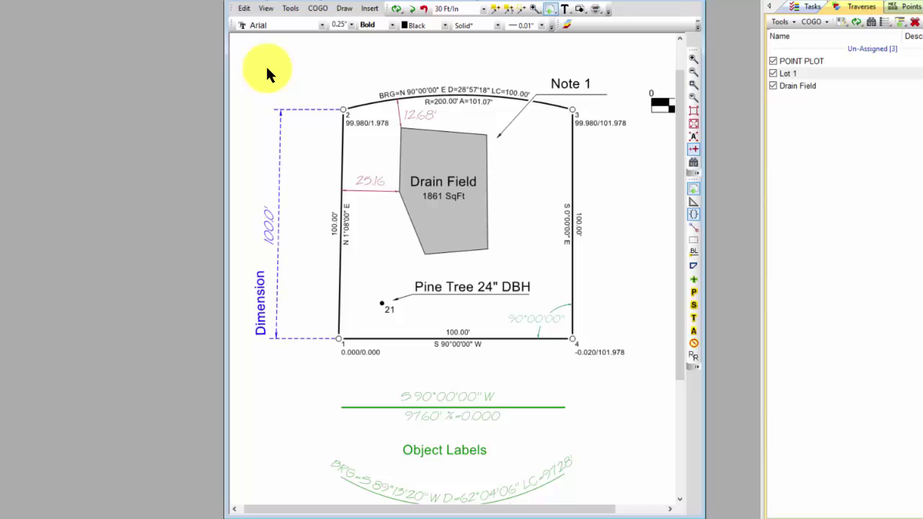
{"action": "right_click", "coordinate": [302, 151]}
{"action": "left_click", "coordinate": [329, 174]}
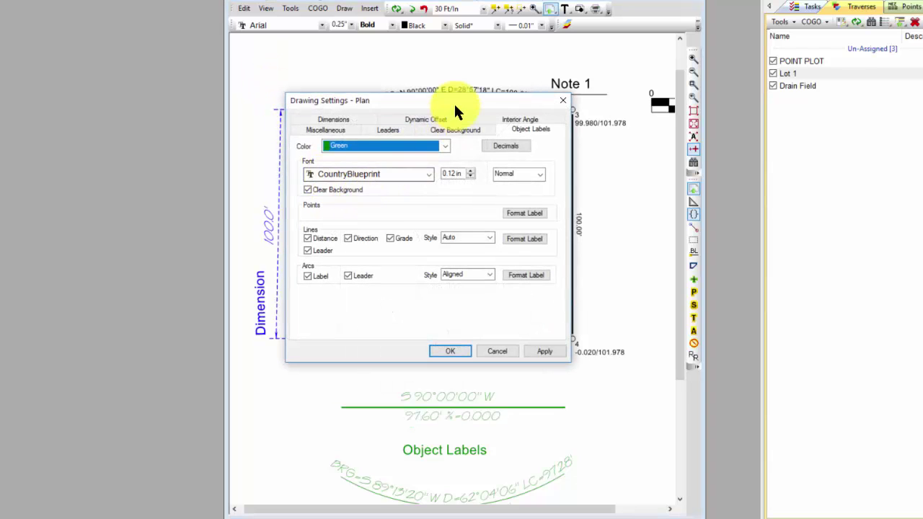
{"action": "left_click_drag", "start_coordinate": [454, 102], "coordinate": [147, 105]}
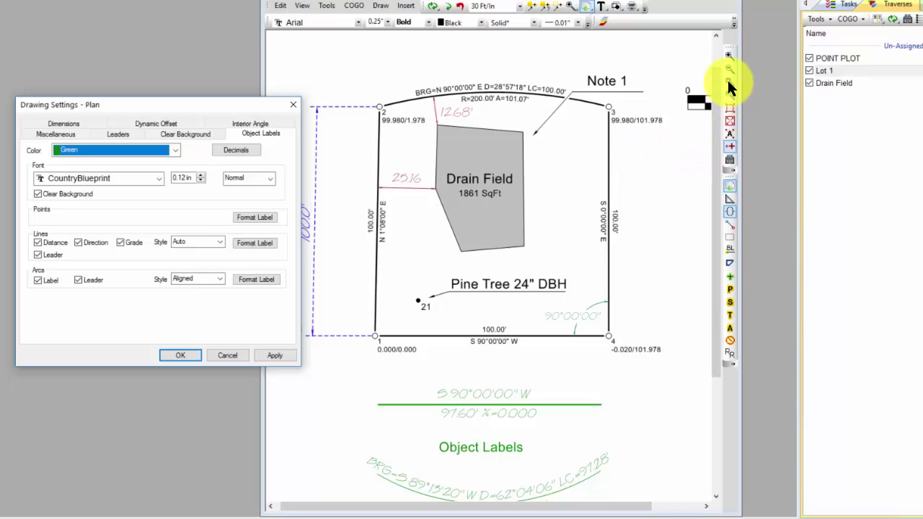
{"action": "left_click", "coordinate": [180, 355]}
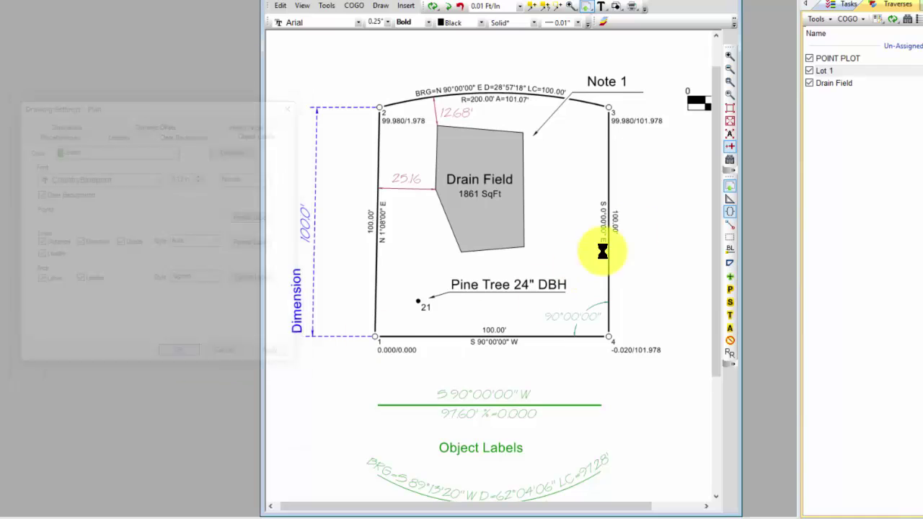
Step: Set the aligned line label format in Lot 1's traverse drawing settings to "H BG"
{"action": "left_click", "coordinate": [729, 81]}
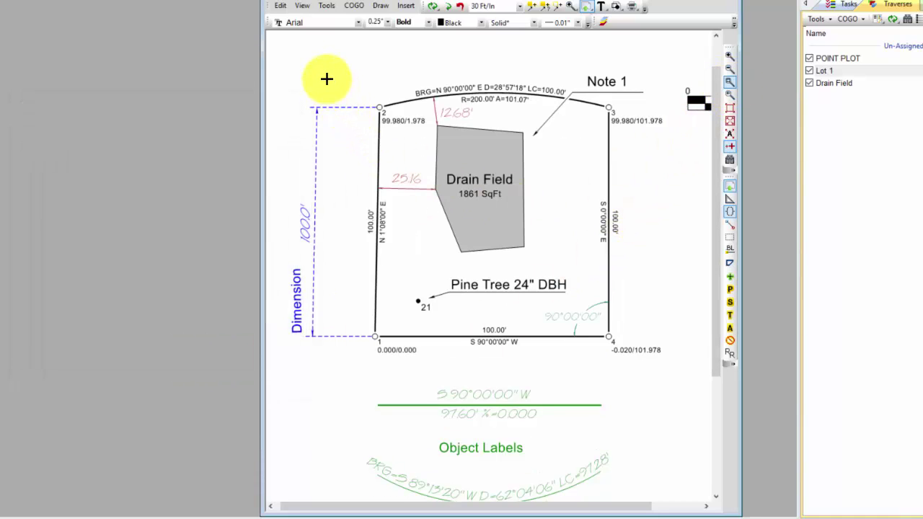
{"action": "left_click_drag", "start_coordinate": [327, 79], "coordinate": [507, 260]}
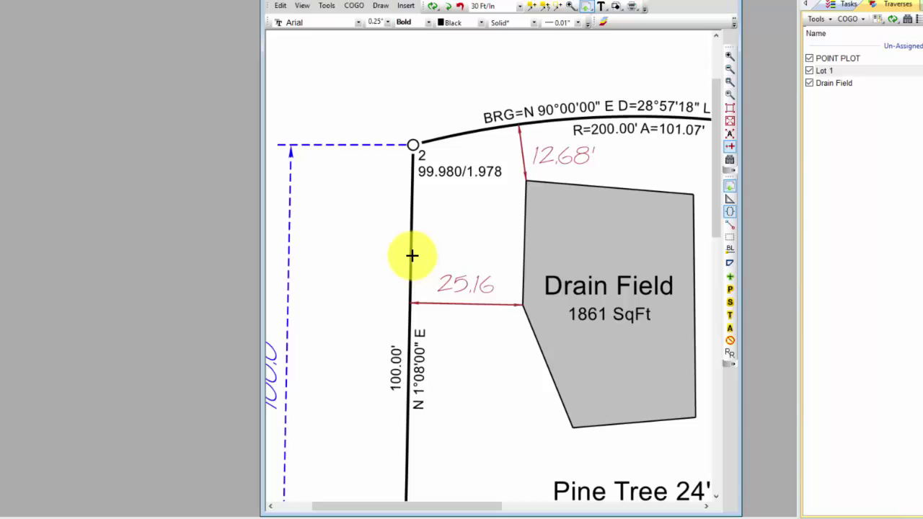
{"action": "mouse_move", "coordinate": [412, 255]}
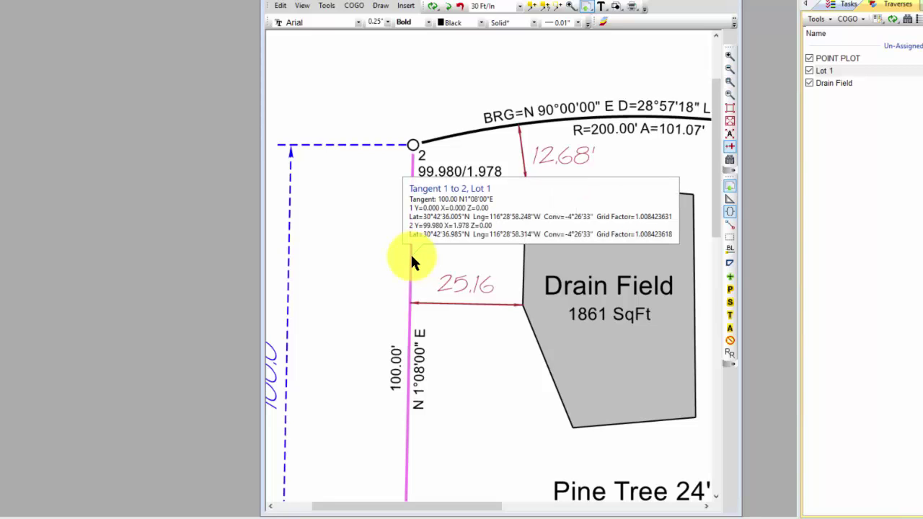
{"action": "double_click", "coordinate": [412, 256]}
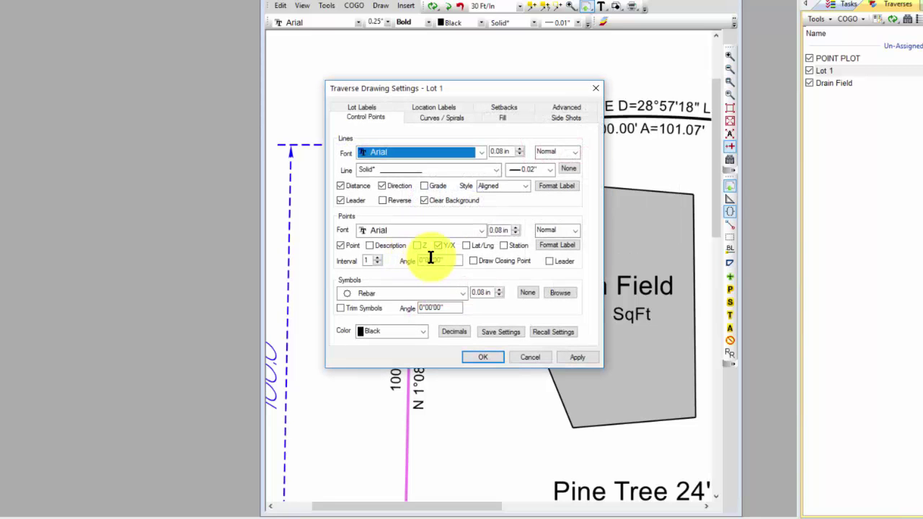
{"action": "left_click", "coordinate": [545, 183]}
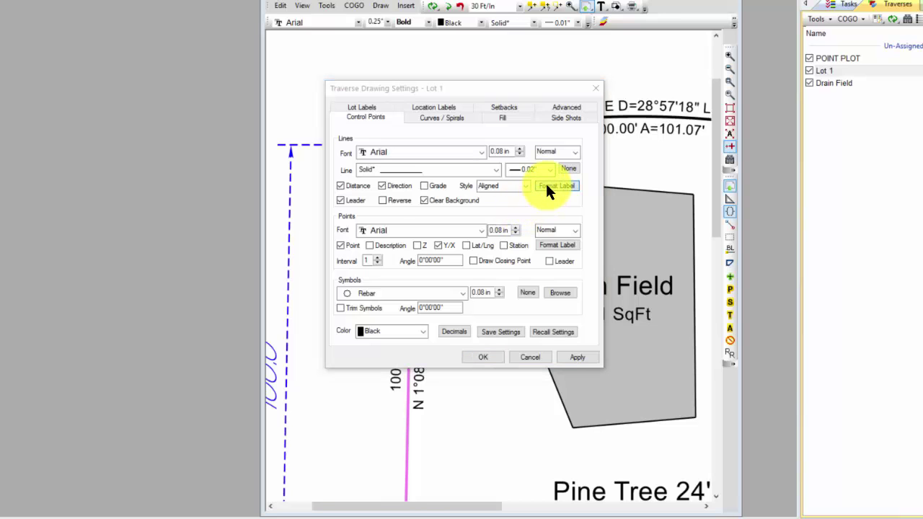
{"action": "left_click", "coordinate": [379, 168]}
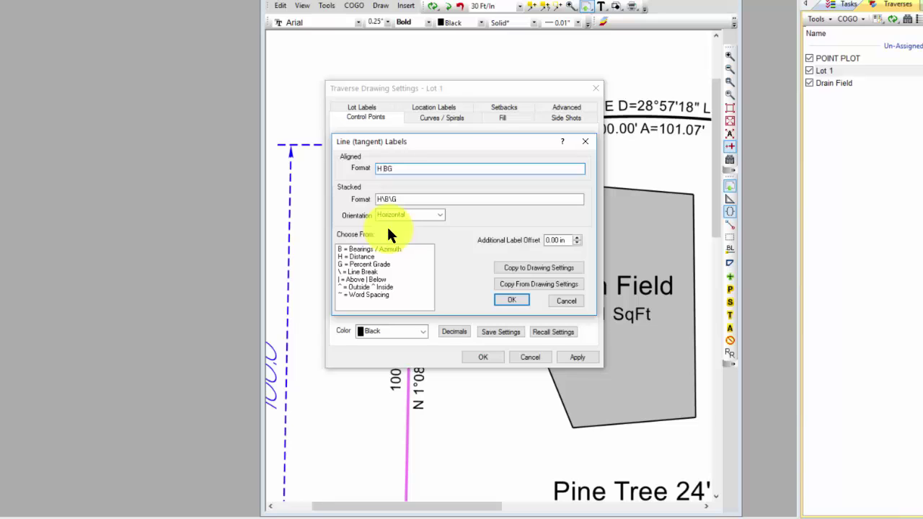
{"action": "key", "text": "BackSpace"}
{"action": "left_click", "coordinate": [512, 299]}
{"action": "left_click", "coordinate": [493, 356]}
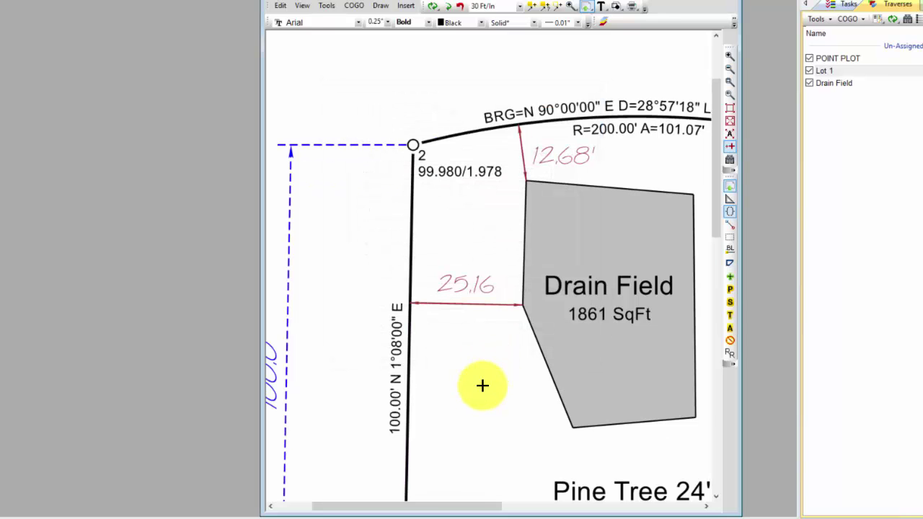
Step: Turn off Extra Spaces (N,S,E,W) for bearings in the plan's miscellaneous drawing settings and apply it
{"action": "right_click", "coordinate": [336, 226]}
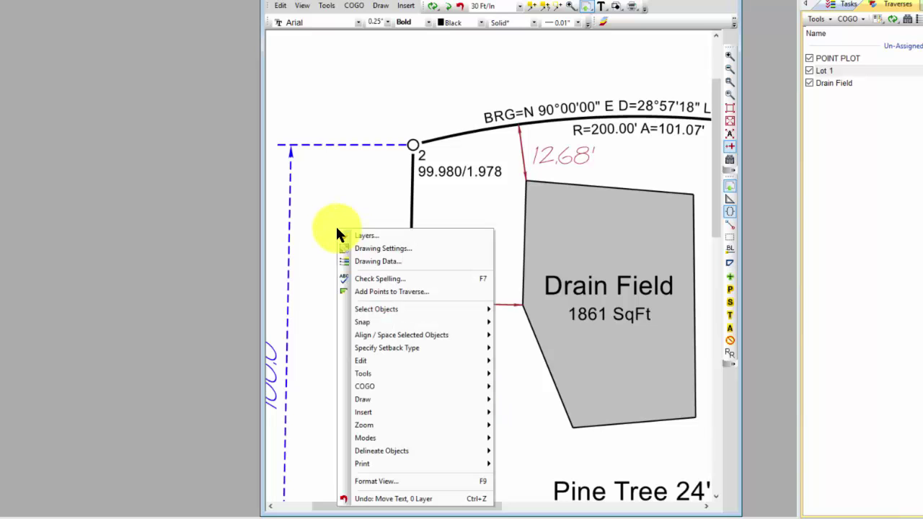
{"action": "left_click", "coordinate": [357, 246]}
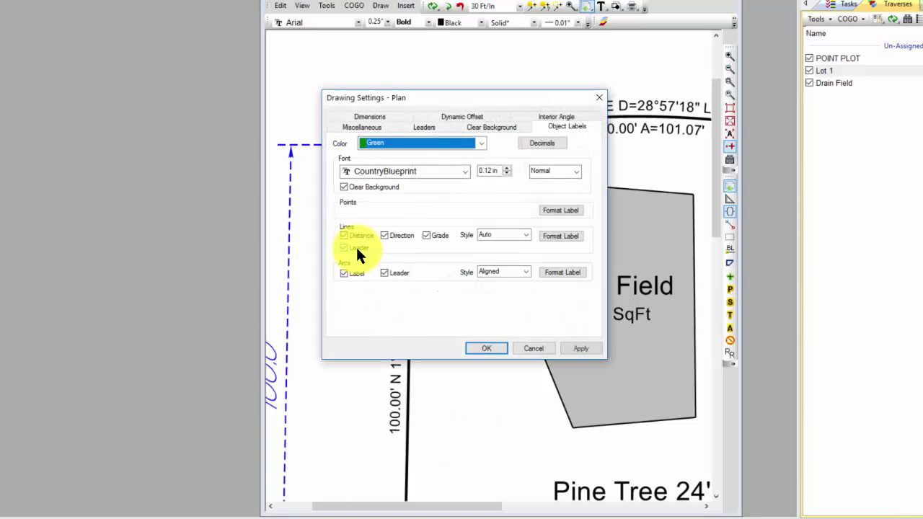
{"action": "mouse_move", "coordinate": [476, 97]}
{"action": "left_mouse_down"}
{"action": "mouse_move", "coordinate": [240, 200]}
{"action": "mouse_move", "coordinate": [225, 188]}
{"action": "left_mouse_up"}
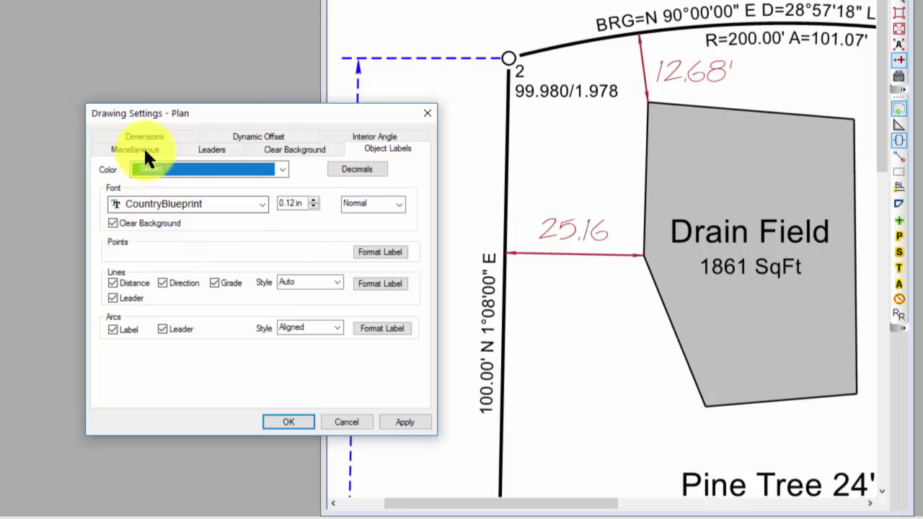
{"action": "left_click", "coordinate": [144, 149]}
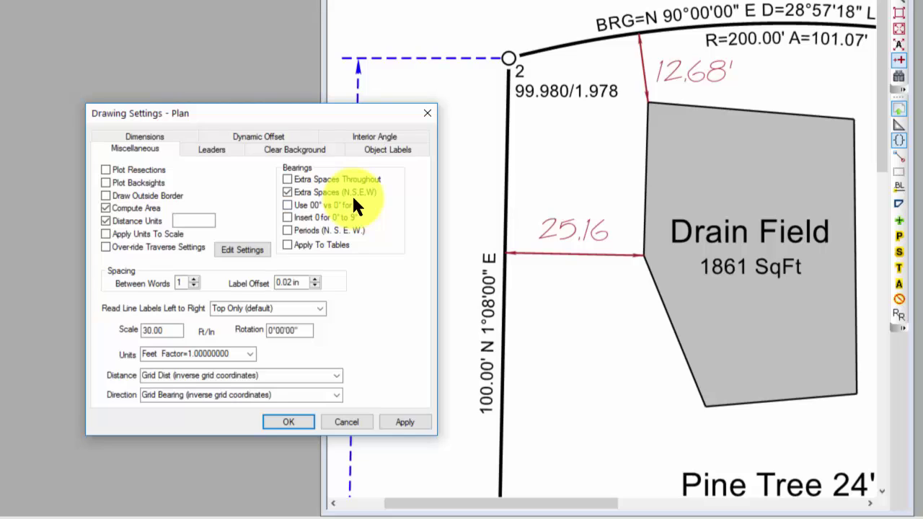
{"action": "left_click", "coordinate": [287, 193]}
{"action": "left_click", "coordinate": [402, 418]}
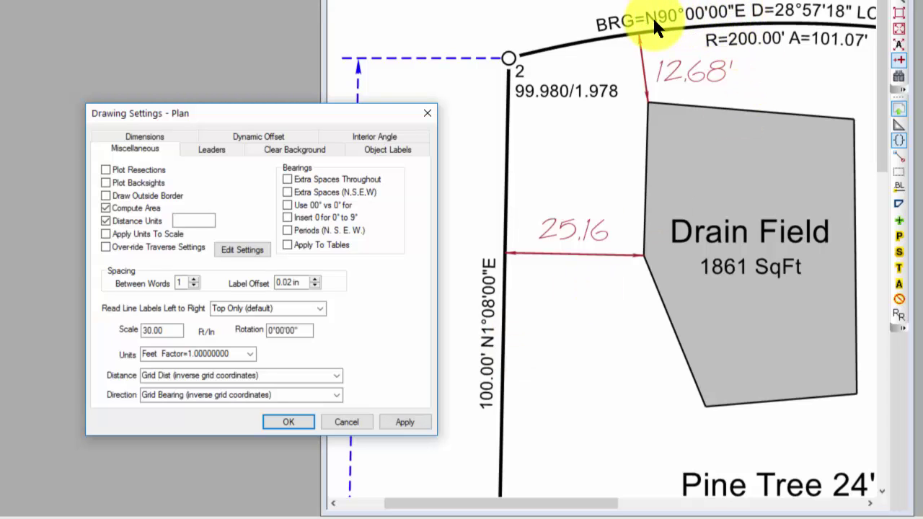
Step: Turn on Extra Spaces Throughout for the plan's bearings and accept the drawing settings
{"action": "left_click", "coordinate": [287, 179]}
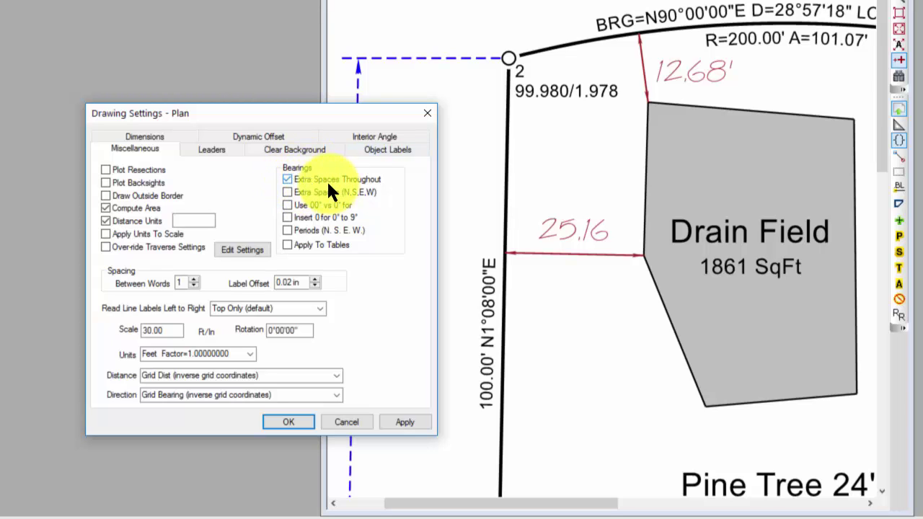
{"action": "left_click", "coordinate": [411, 421]}
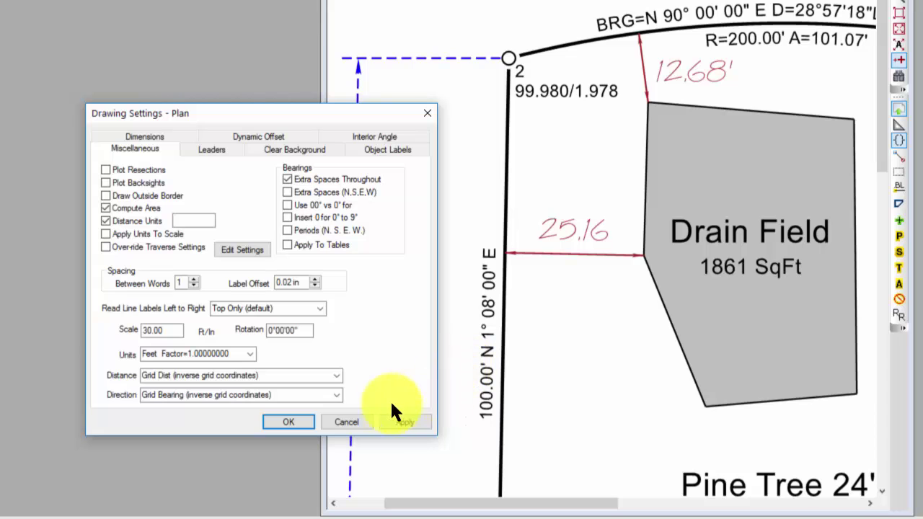
{"action": "left_click", "coordinate": [288, 421]}
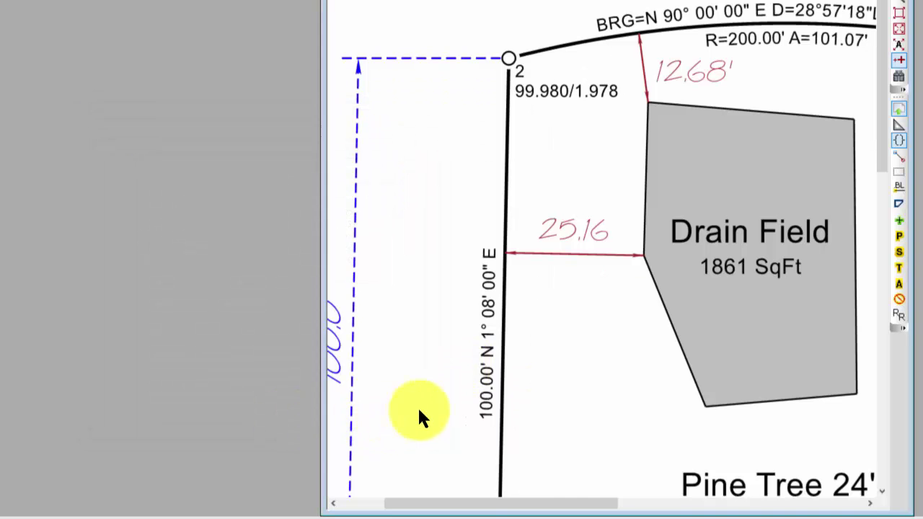
Step: Reopen the plan's drawing settings and turn off Extra Spaces Throughout for bearings, keeping the green object labels in view
{"action": "mouse_move", "coordinate": [609, 454]}
{"action": "middle_mouse_down"}
{"action": "mouse_move", "coordinate": [581, 257]}
{"action": "mouse_move", "coordinate": [467, 1]}
{"action": "mouse_move", "coordinate": [442, 1]}
{"action": "middle_mouse_up"}
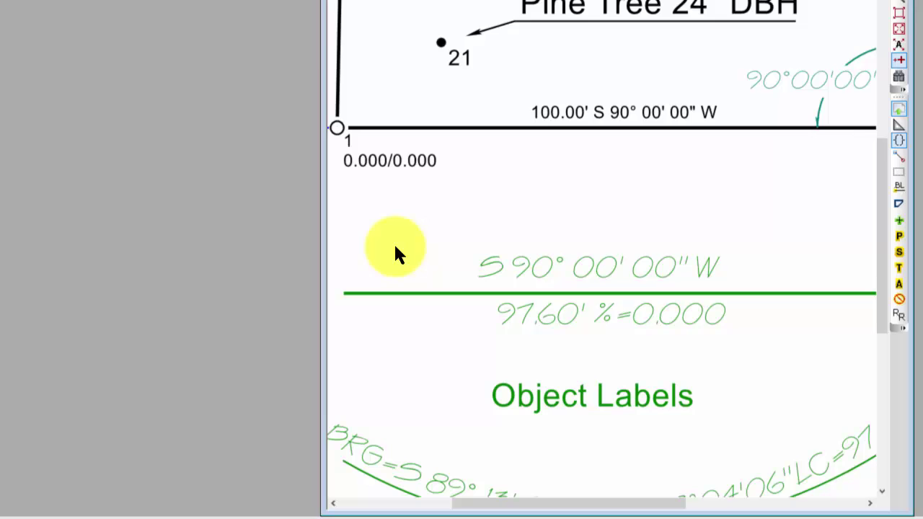
{"action": "middle_click_drag", "start_coordinate": [395, 248], "coordinate": [410, 207]}
{"action": "right_click", "coordinate": [409, 205]}
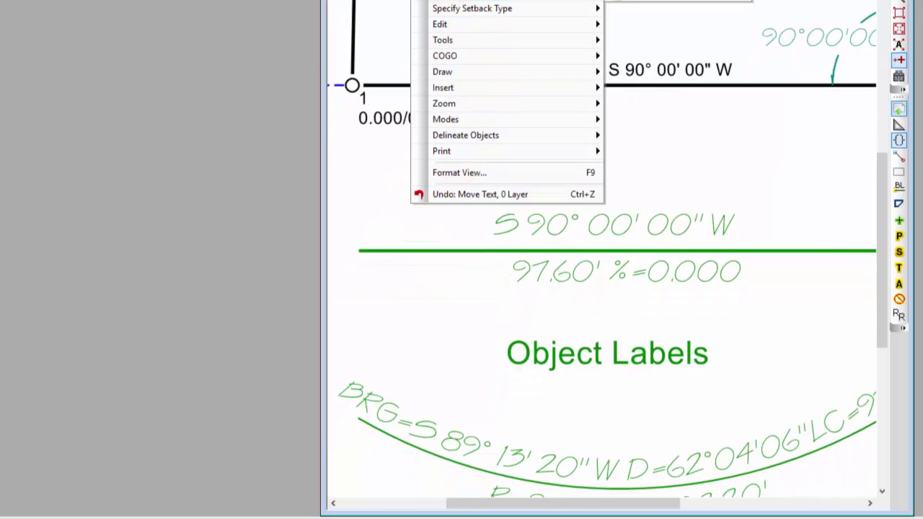
{"action": "left_click", "coordinate": [649, 2]}
{"action": "mouse_move", "coordinate": [624, 6]}
{"action": "left_mouse_down"}
{"action": "mouse_move", "coordinate": [387, 129]}
{"action": "mouse_move", "coordinate": [322, 137]}
{"action": "left_mouse_up"}
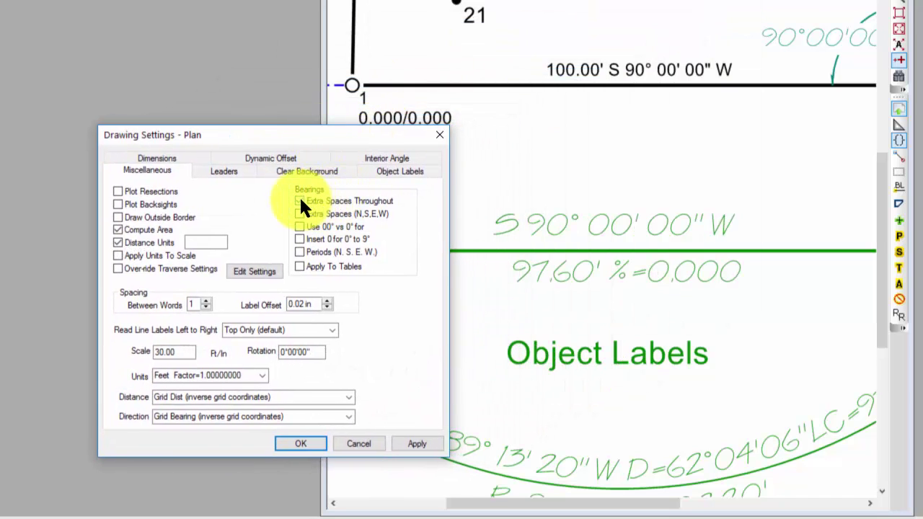
{"action": "left_click", "coordinate": [421, 447]}
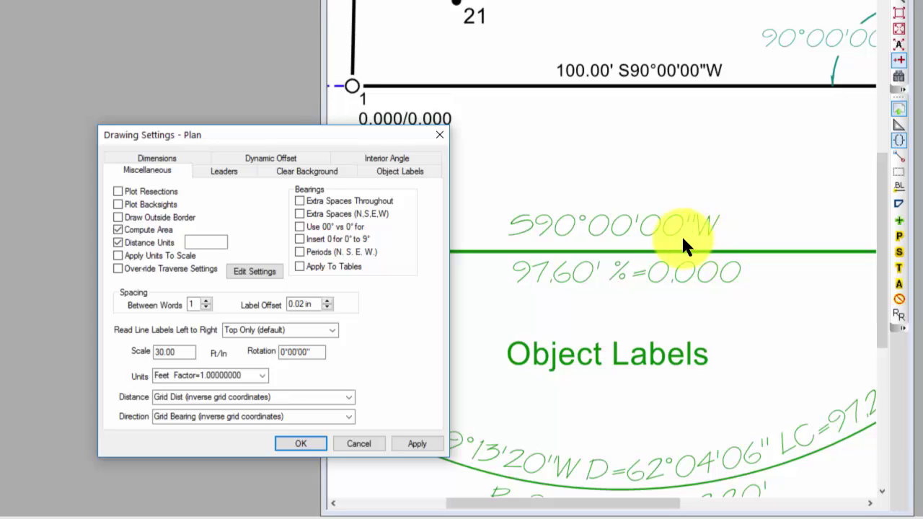
Step: Enable both Extra Spaces Throughout and Periods (N. S. E. W.) for the plan's bearings and accept the drawing settings
{"action": "left_click", "coordinate": [298, 200]}
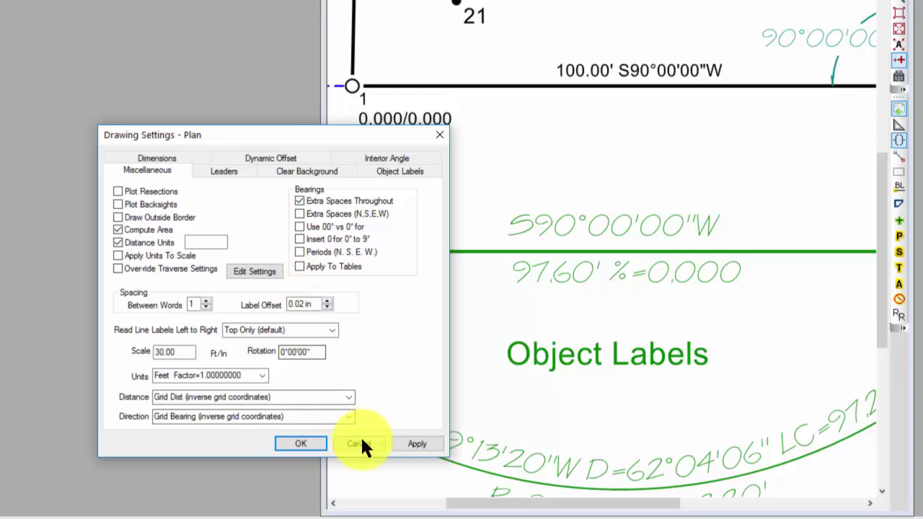
{"action": "left_click", "coordinate": [417, 442]}
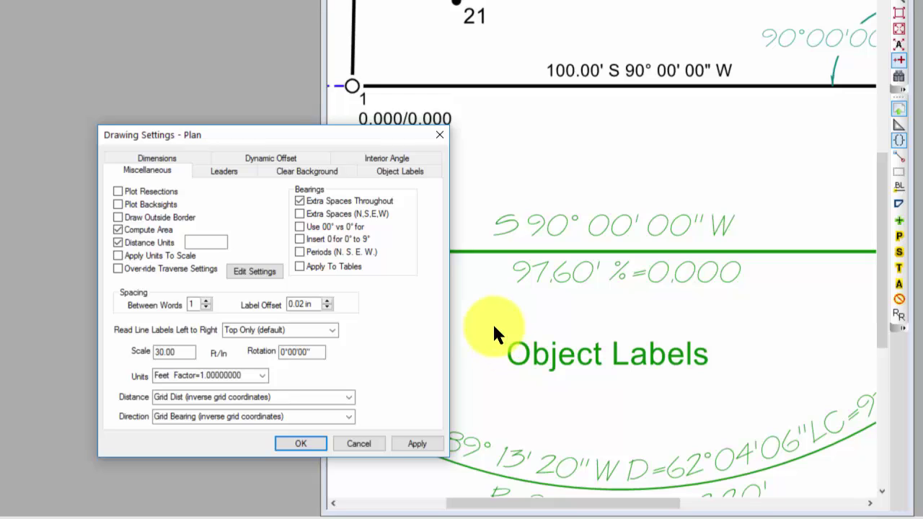
{"action": "left_click", "coordinate": [299, 252]}
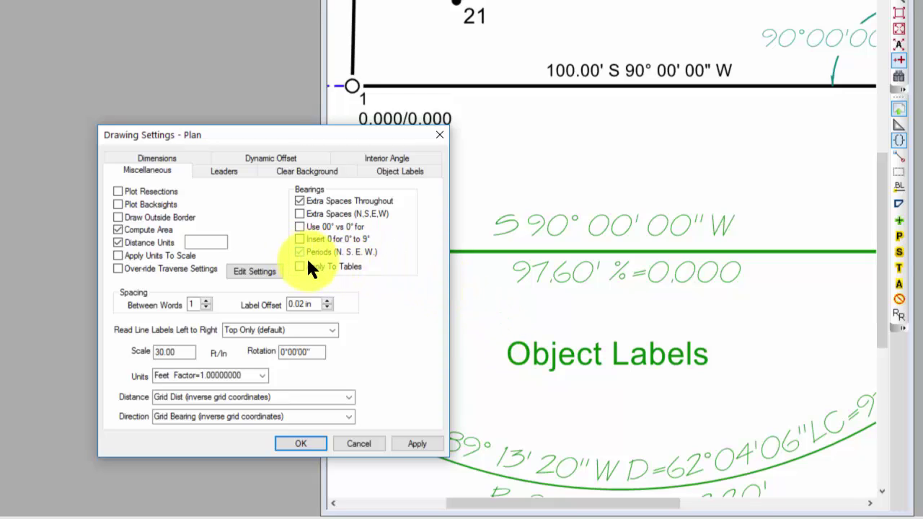
{"action": "left_click", "coordinate": [424, 438]}
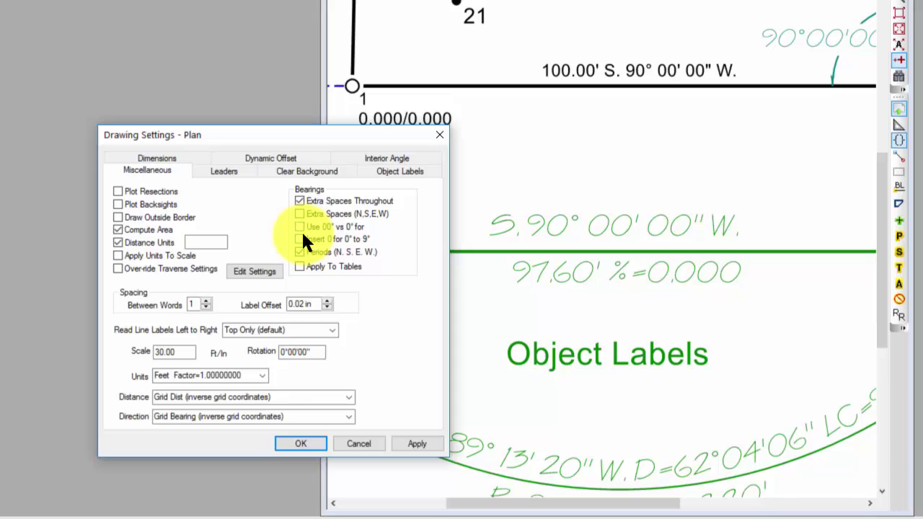
{"action": "left_click", "coordinate": [300, 444]}
Step: Set the plan's label offset to 0.05 in in the drawing settings and apply it
{"action": "mouse_move", "coordinate": [623, 85]}
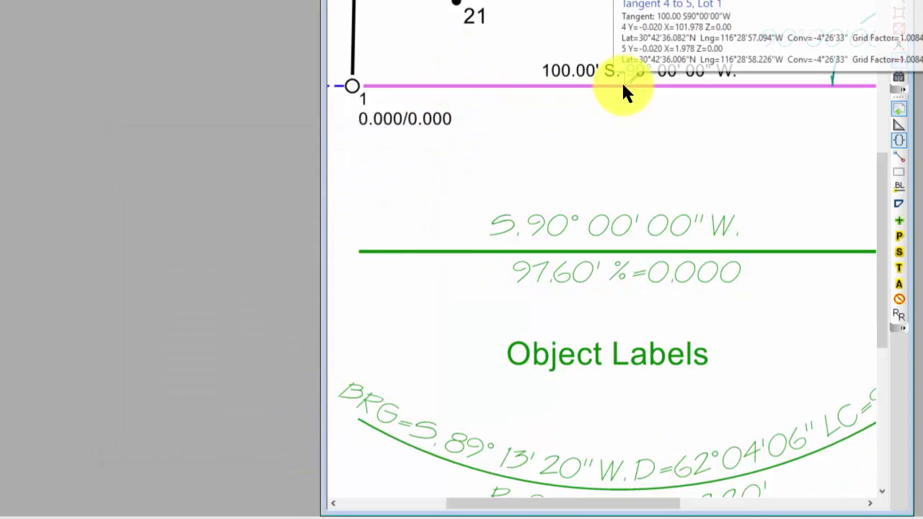
{"action": "mouse_move", "coordinate": [492, 0]}
{"action": "middle_mouse_down"}
{"action": "mouse_move", "coordinate": [567, 269]}
{"action": "mouse_move", "coordinate": [562, 302]}
{"action": "middle_mouse_up"}
{"action": "mouse_move", "coordinate": [515, 151]}
{"action": "middle_mouse_down"}
{"action": "mouse_move", "coordinate": [516, 303]}
{"action": "mouse_move", "coordinate": [519, 284]}
{"action": "middle_mouse_up"}
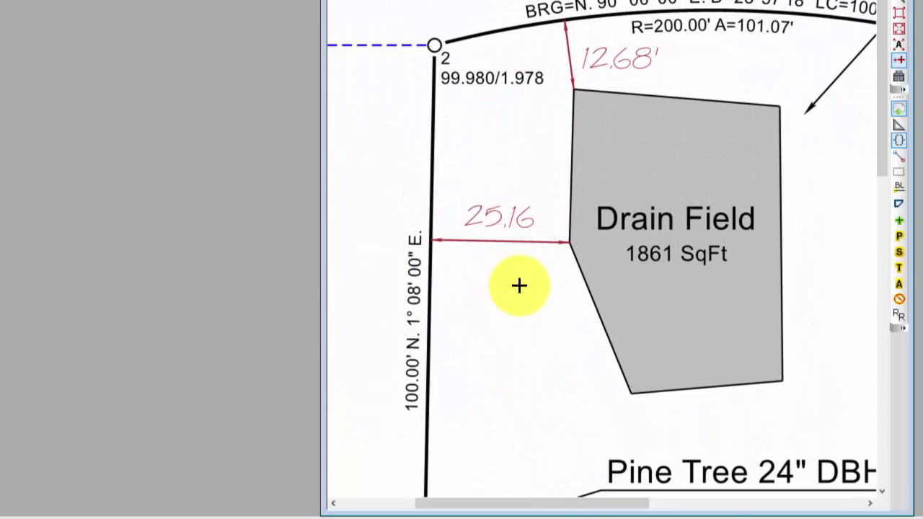
{"action": "right_click", "coordinate": [380, 130]}
{"action": "left_click", "coordinate": [402, 150]}
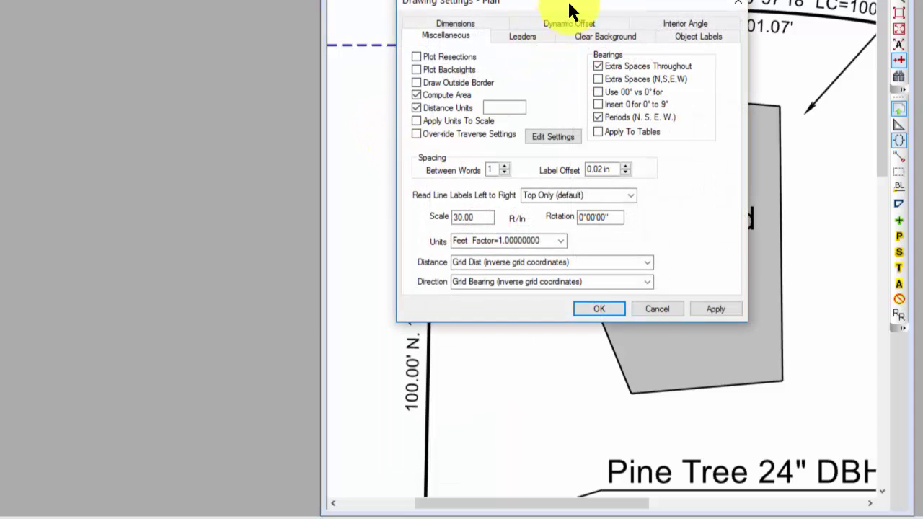
{"action": "mouse_move", "coordinate": [570, 4]}
{"action": "left_mouse_down"}
{"action": "mouse_move", "coordinate": [329, 29]}
{"action": "mouse_move", "coordinate": [160, 103]}
{"action": "left_mouse_up"}
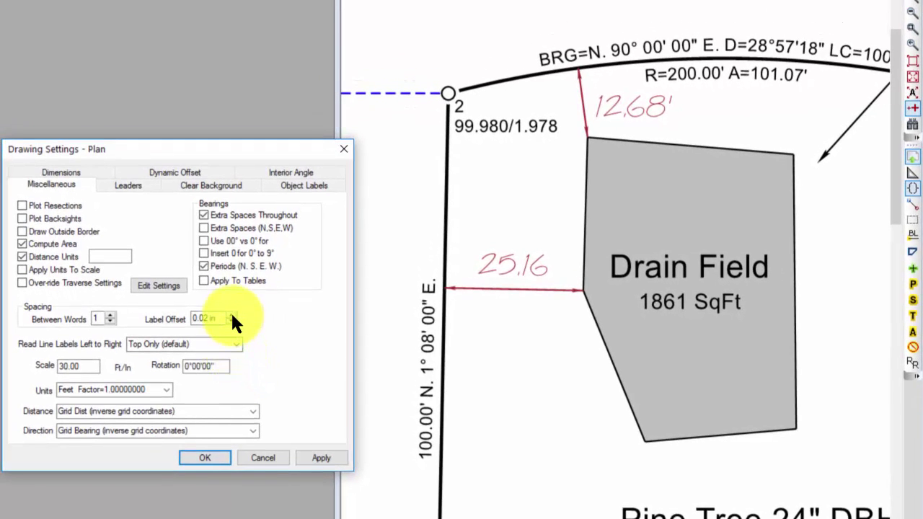
{"action": "left_click", "coordinate": [231, 315]}
{"action": "left_click", "coordinate": [231, 315]}
{"action": "left_click", "coordinate": [231, 315]}
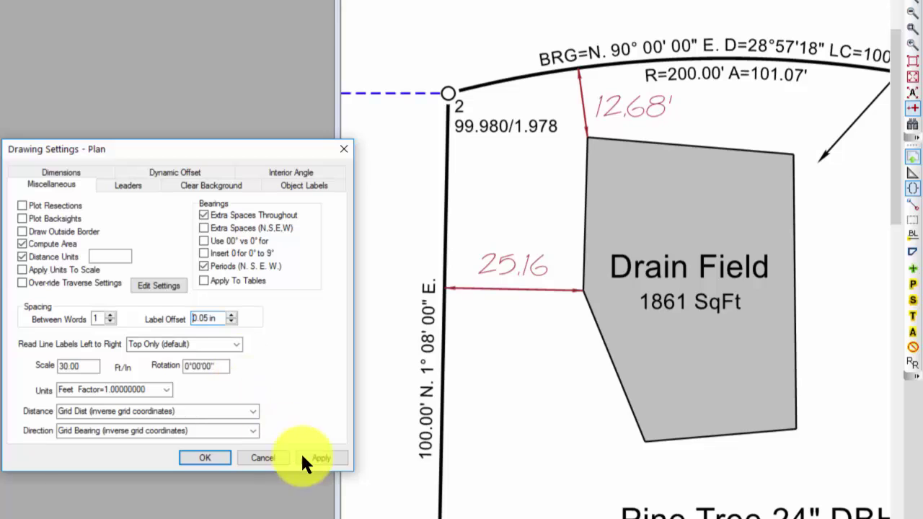
{"action": "left_click", "coordinate": [324, 457]}
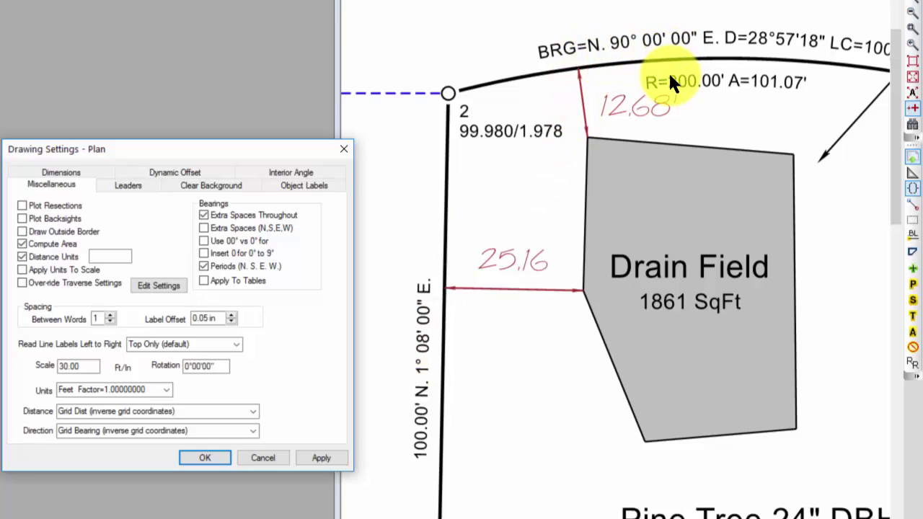
Step: Increase the plan's label offset to 0.07 in and apply it to the drawing
{"action": "left_click", "coordinate": [230, 315]}
{"action": "left_click", "coordinate": [231, 315]}
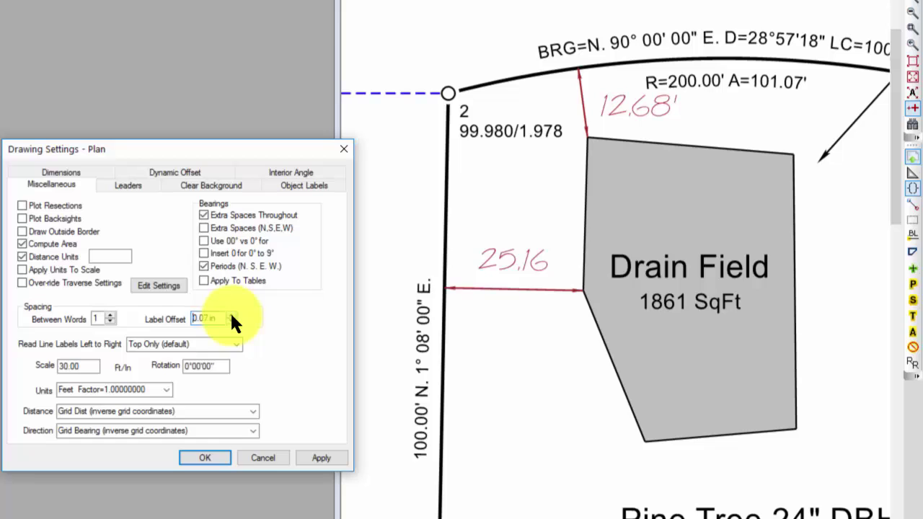
{"action": "left_click", "coordinate": [318, 457]}
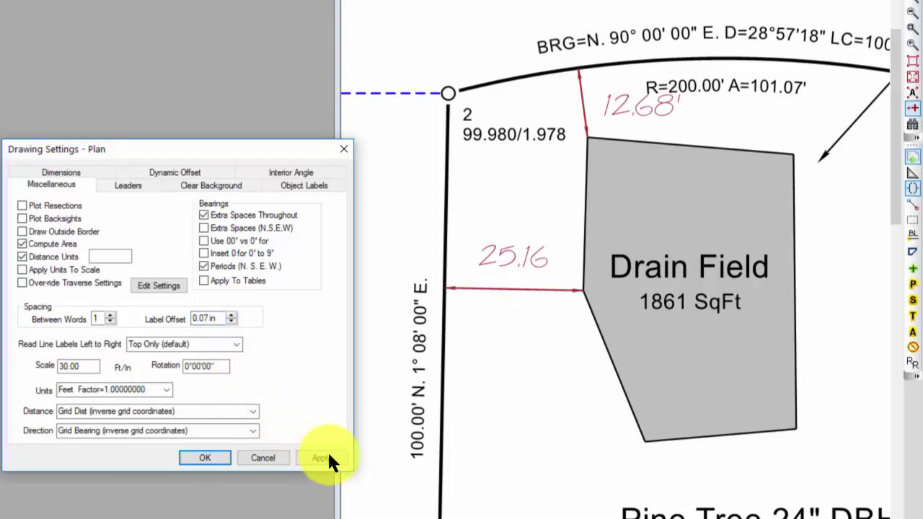
Step: Reduce the label offset to 0.02 in, set the spacing between words to 4, and apply the settings to the plan
{"action": "left_click", "coordinate": [231, 322]}
{"action": "left_click", "coordinate": [231, 321]}
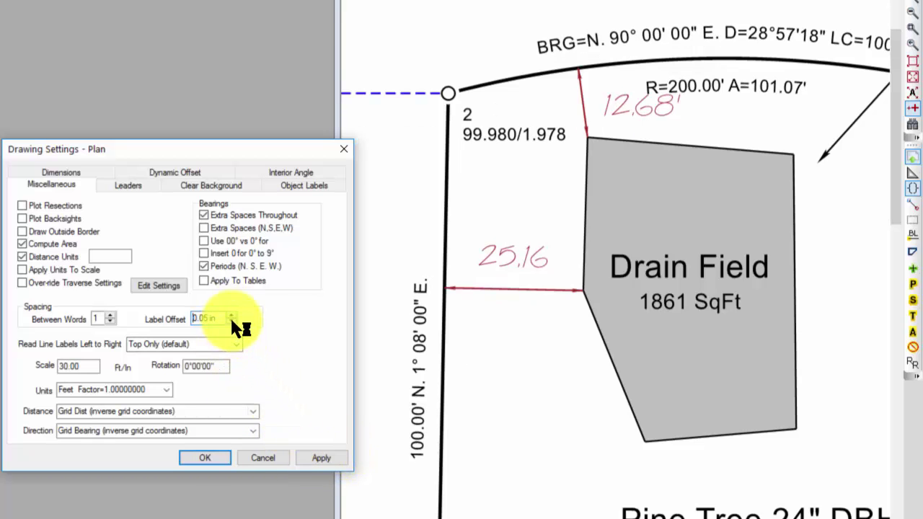
{"action": "left_click", "coordinate": [231, 321]}
{"action": "left_click", "coordinate": [231, 322]}
{"action": "left_click", "coordinate": [230, 322]}
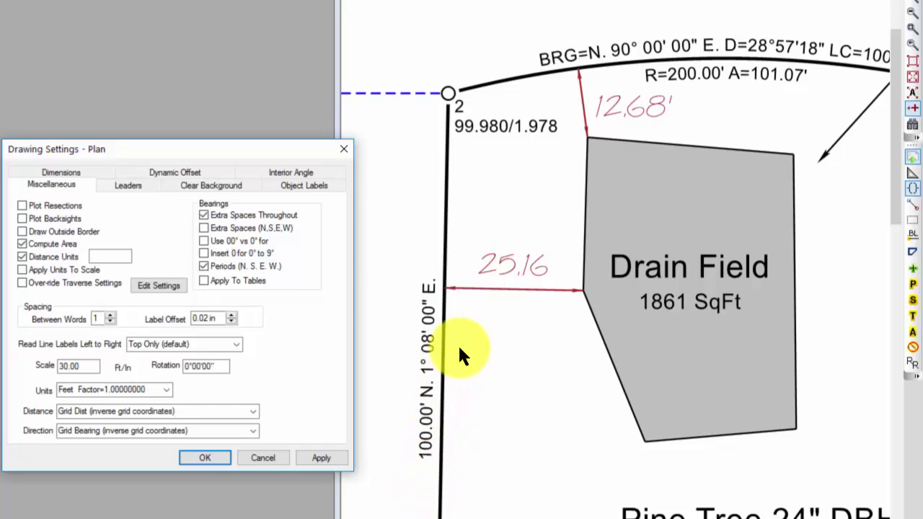
{"action": "left_click", "coordinate": [110, 315]}
{"action": "left_click", "coordinate": [310, 457]}
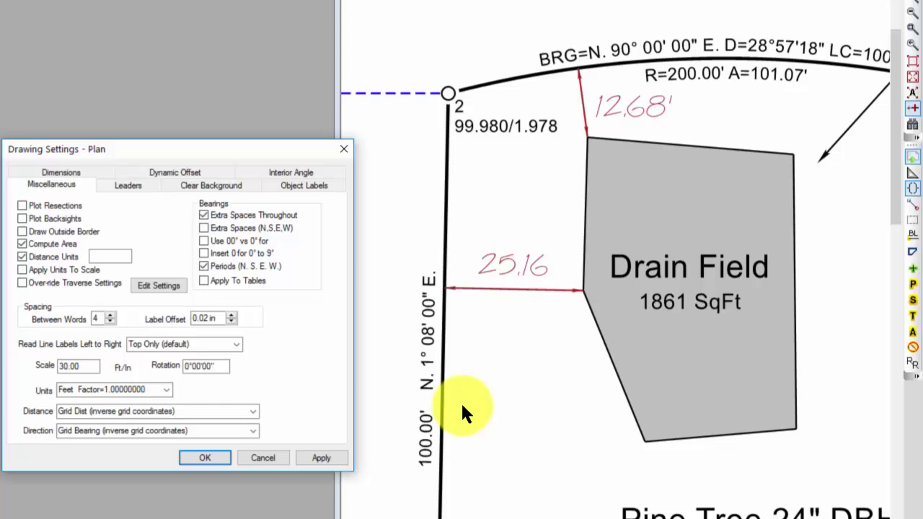
Step: Turn Distance Units off and back on, applying each change to the plan's labels
{"action": "left_click", "coordinate": [34, 254]}
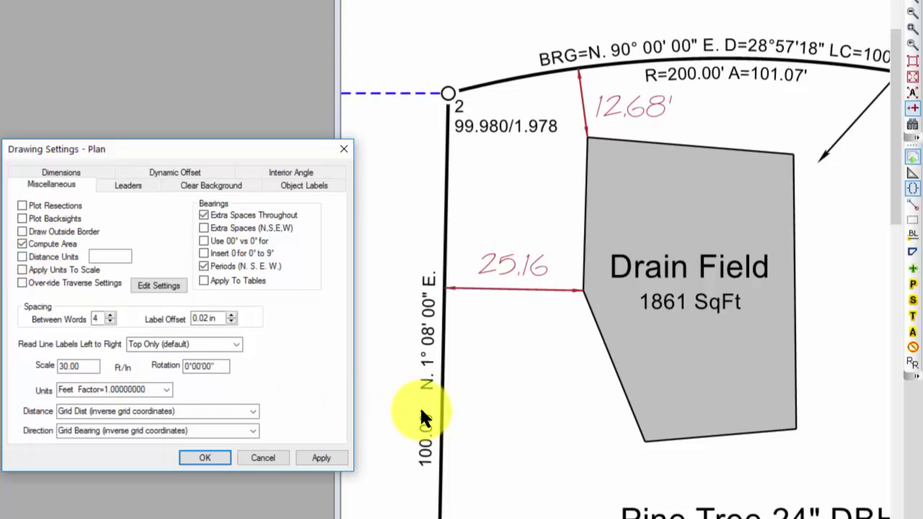
{"action": "left_click", "coordinate": [321, 456]}
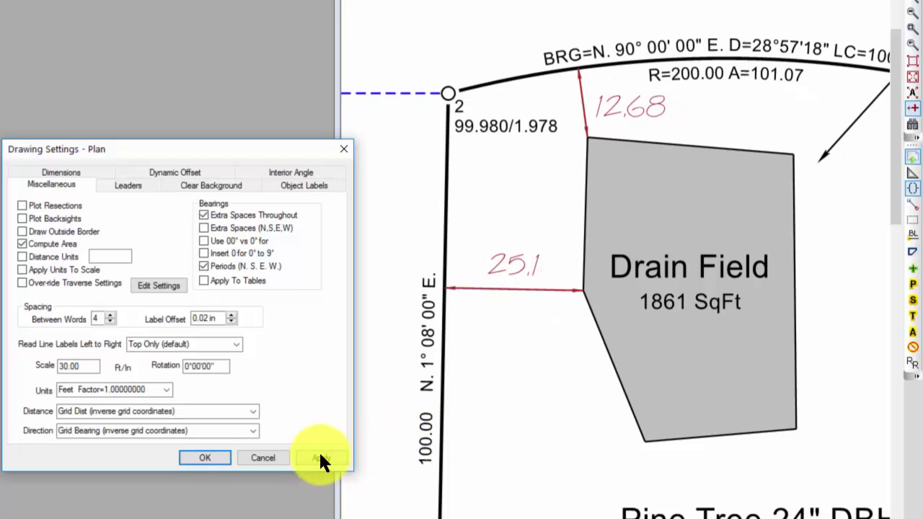
{"action": "left_click", "coordinate": [36, 255]}
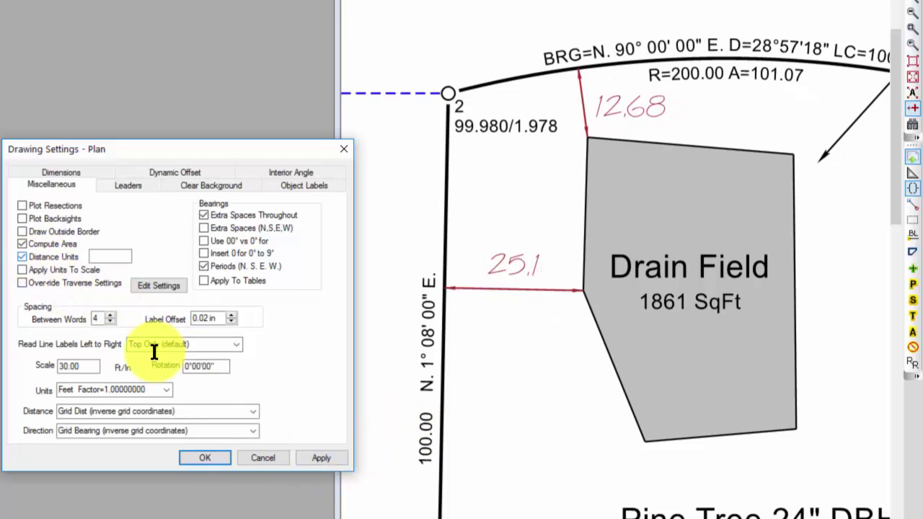
{"action": "left_click", "coordinate": [315, 457]}
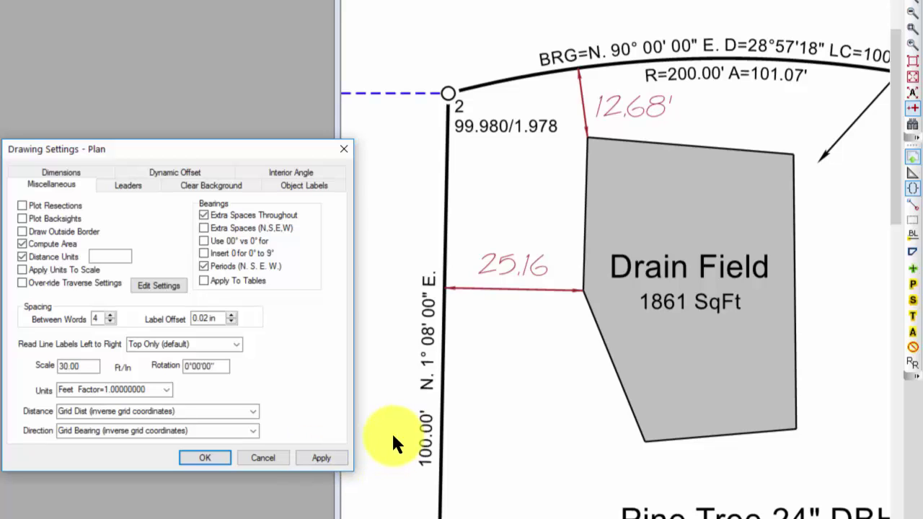
Step: Set the plan's distance units suffix to ft and apply it to the labels
{"action": "left_click", "coordinate": [108, 257]}
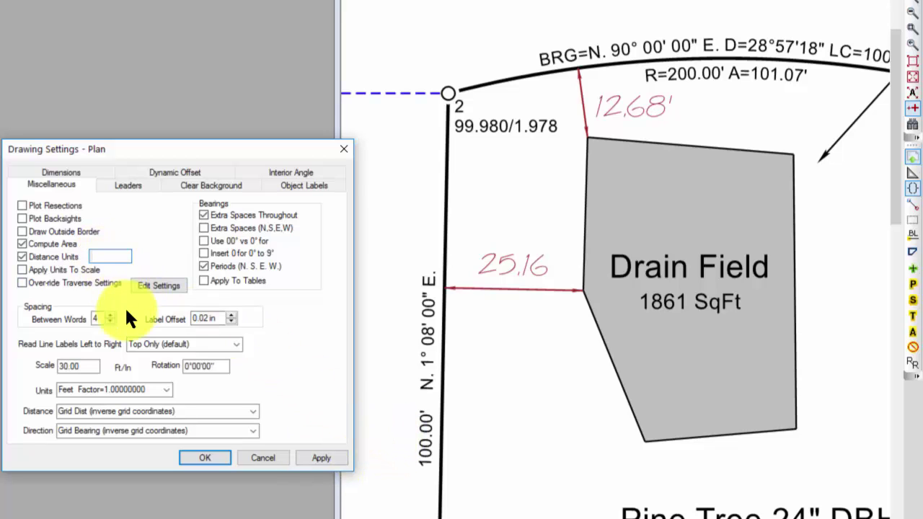
{"action": "type", "text": "ft"}
{"action": "left_click", "coordinate": [321, 459]}
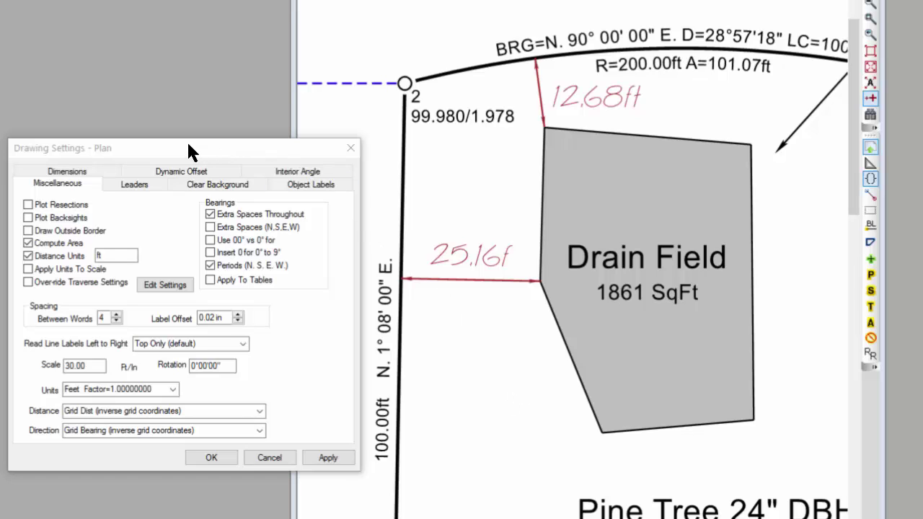
Step: Set the plan's label offset to 0.04 in
{"action": "left_click", "coordinate": [238, 315]}
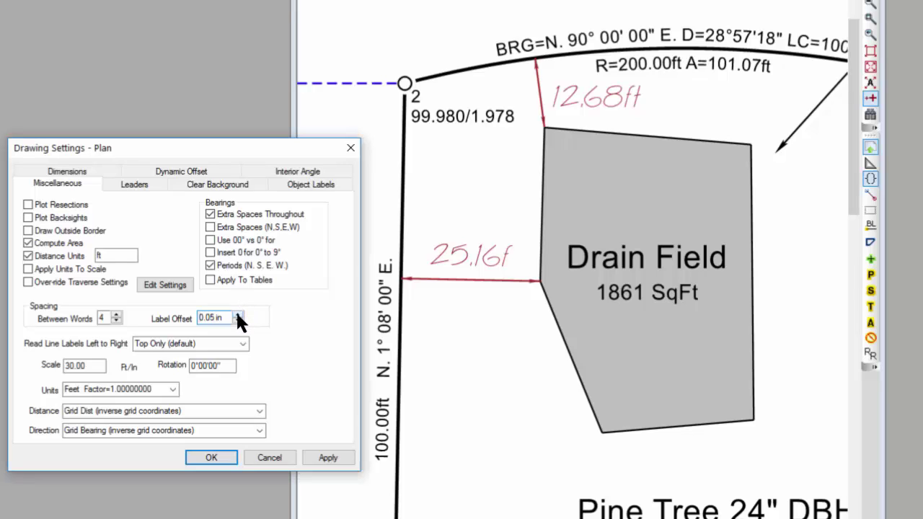
{"action": "left_click", "coordinate": [237, 320]}
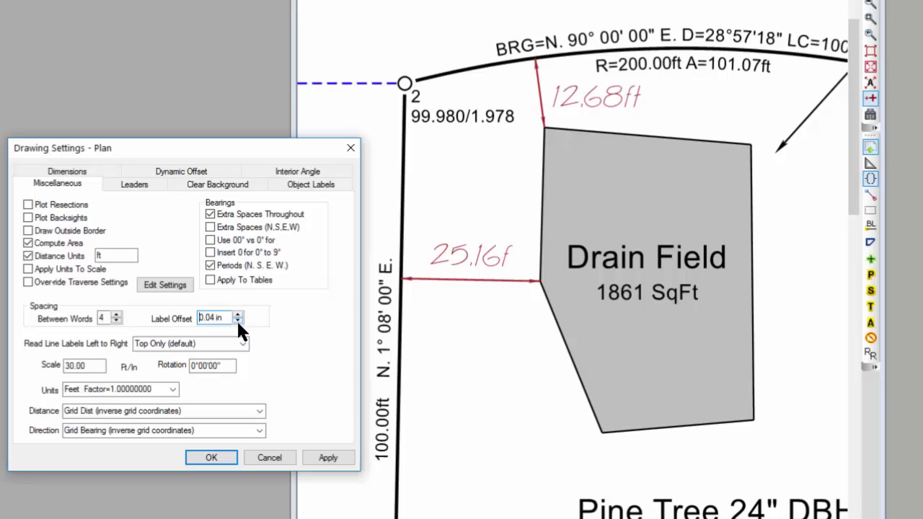